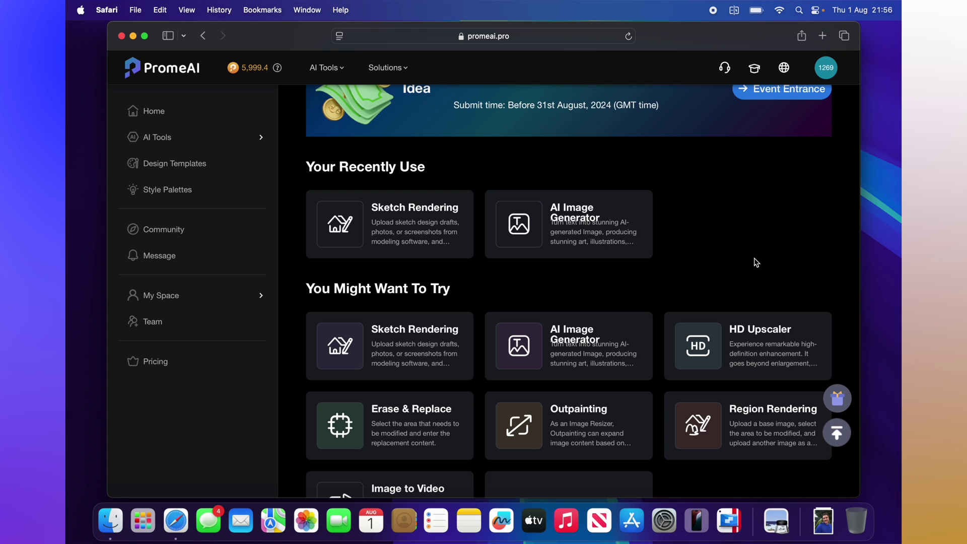
# Start a Sketch Rendering and upload the iPhone outline screenshot from Downloads as its input image
pyautogui.click(386, 224)
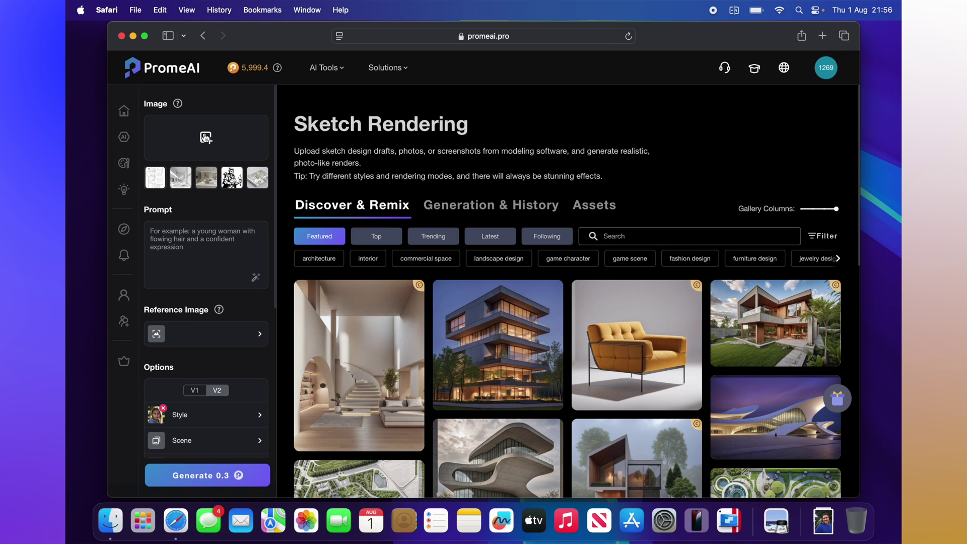
pyautogui.click(206, 137)
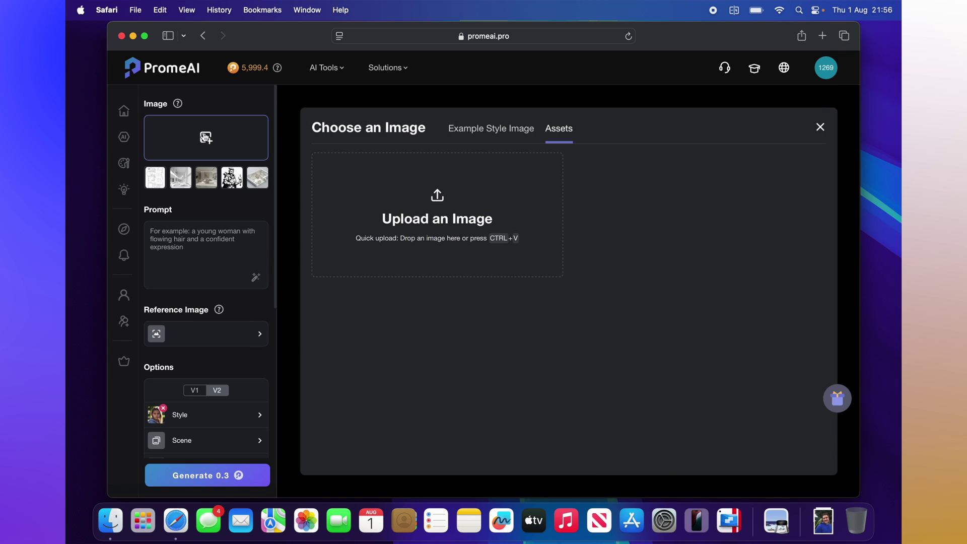
pyautogui.click(441, 202)
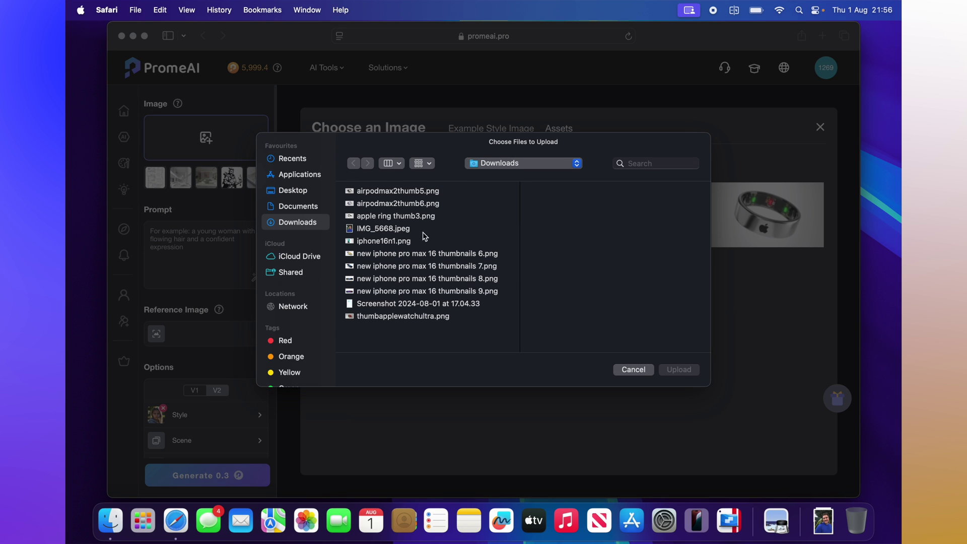
pyautogui.click(444, 304)
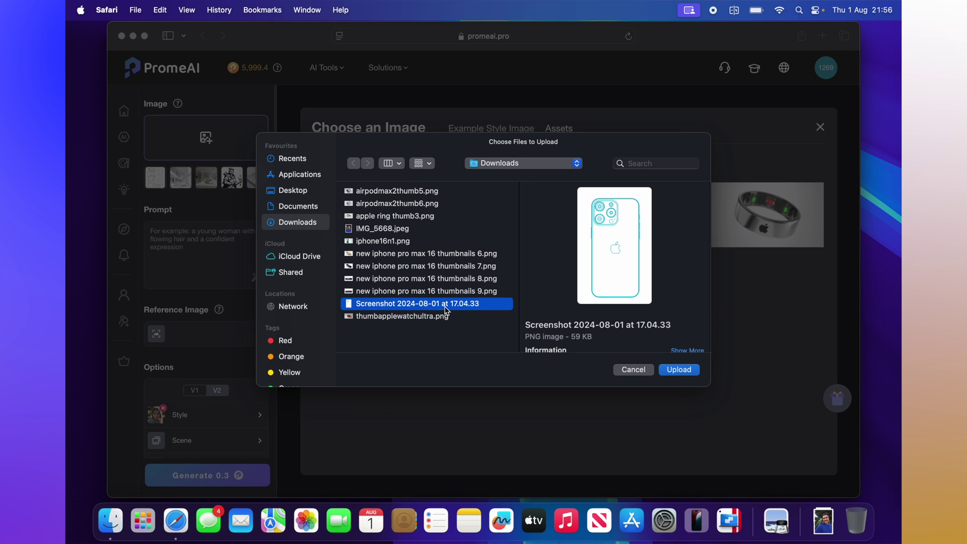
pyautogui.click(682, 373)
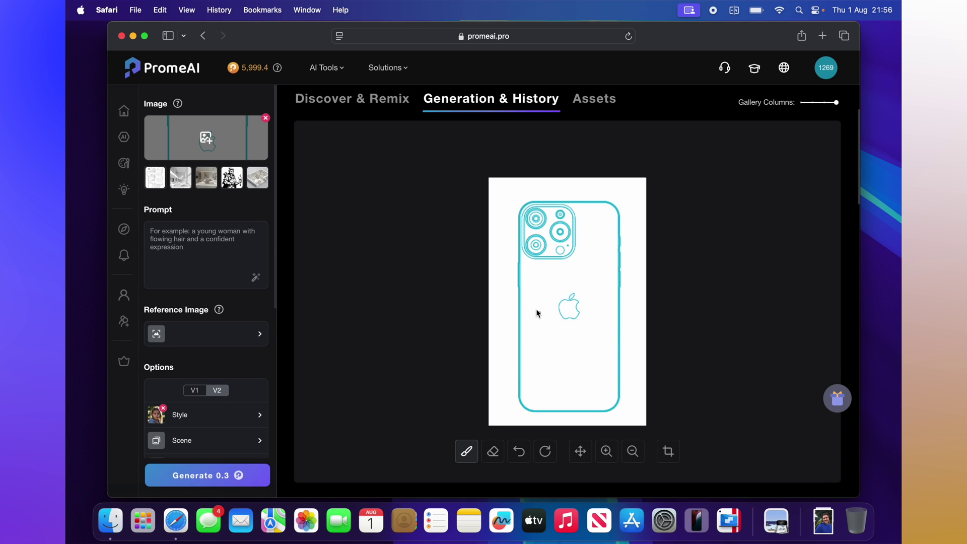
# Write the render prompt 'Smartphone in shiny black'
pyautogui.click(212, 249)
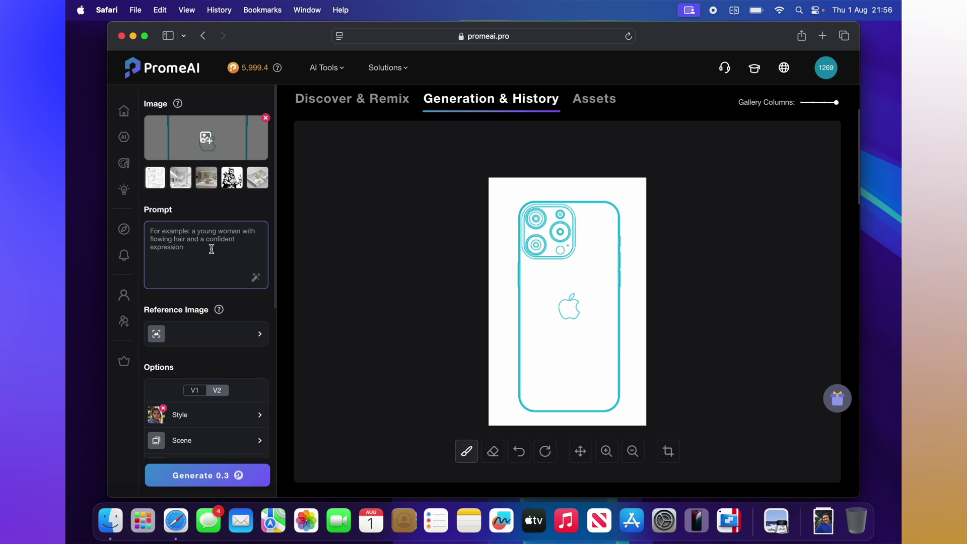
pyautogui.write('Smartphone')
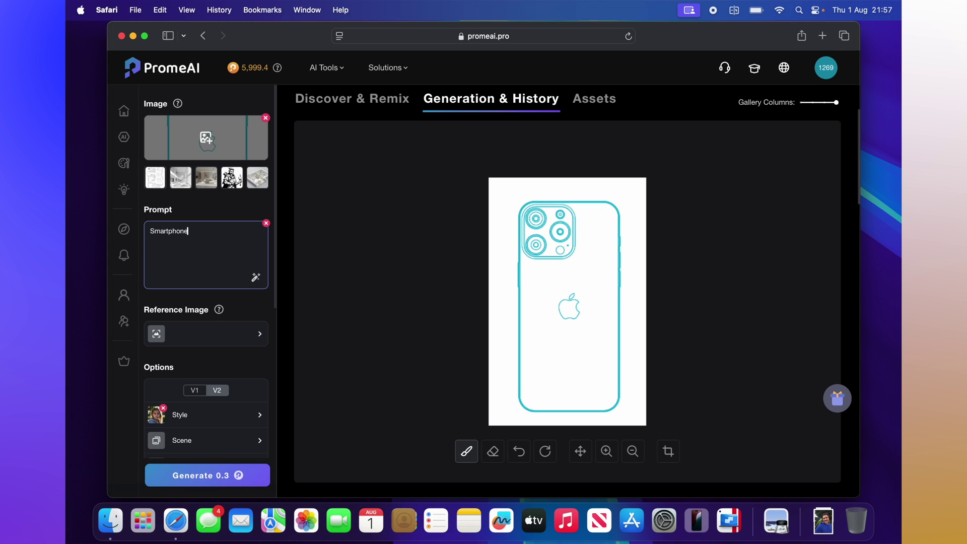
pyautogui.write(' in black')
pyautogui.click(209, 231)
pyautogui.click(196, 230)
pyautogui.write('shiny')
# Open the Style picker for the render
pyautogui.scroll(-2, 258, 341)
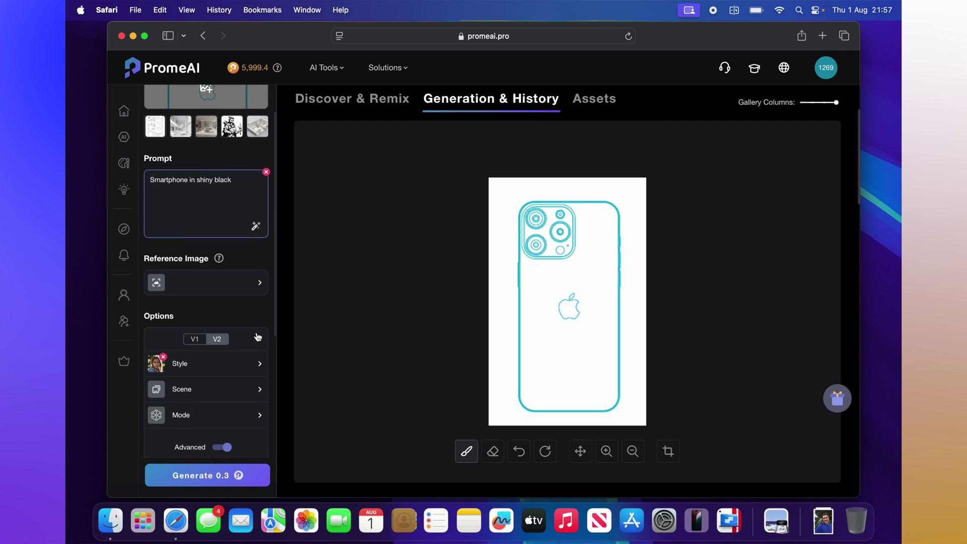
pyautogui.scroll(-4, 258, 338)
pyautogui.click(233, 257)
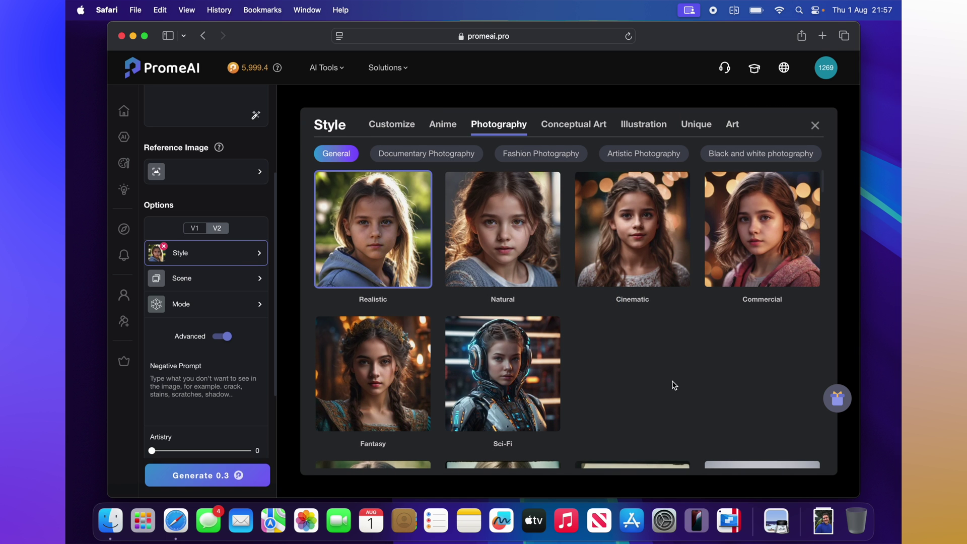
# Apply the Cinematic style from Photography > General and raise Artistry to 25
pyautogui.click(443, 126)
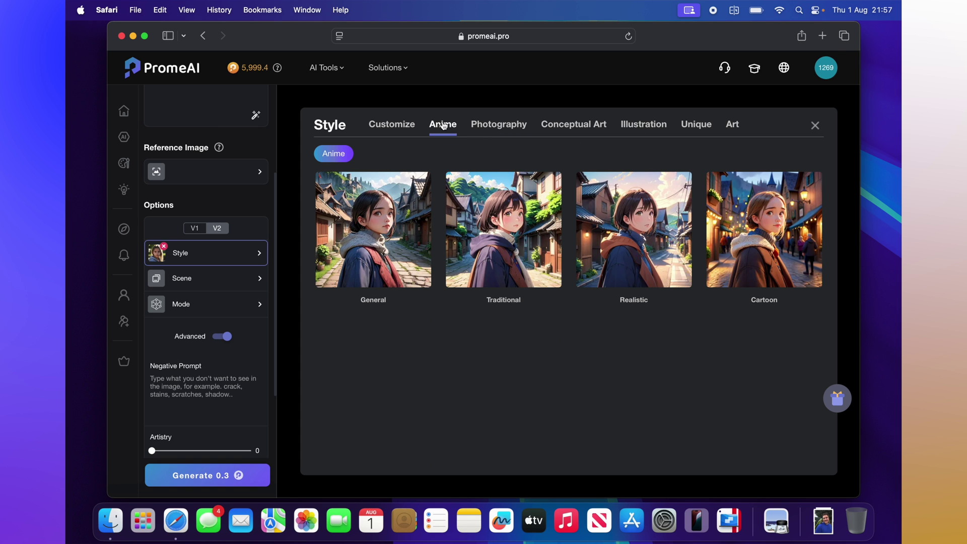
pyautogui.click(493, 125)
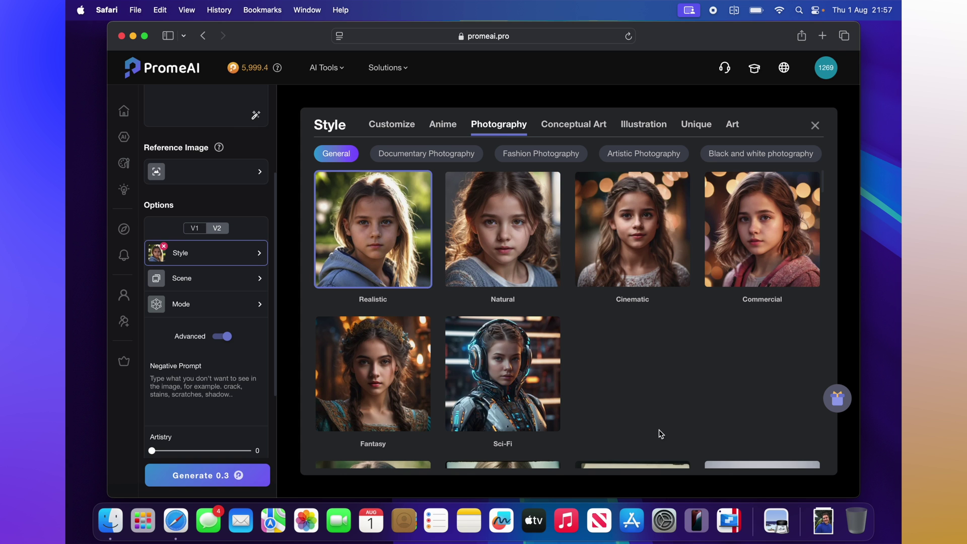
pyautogui.scroll(-5, 659, 433)
pyautogui.scroll(-5, 660, 433)
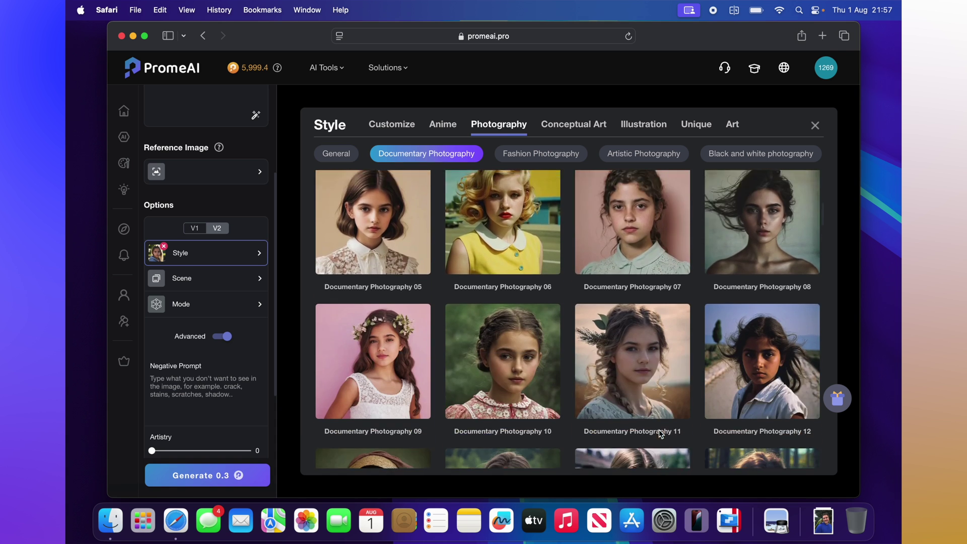
pyautogui.scroll(3, 660, 434)
pyautogui.scroll(1, 660, 433)
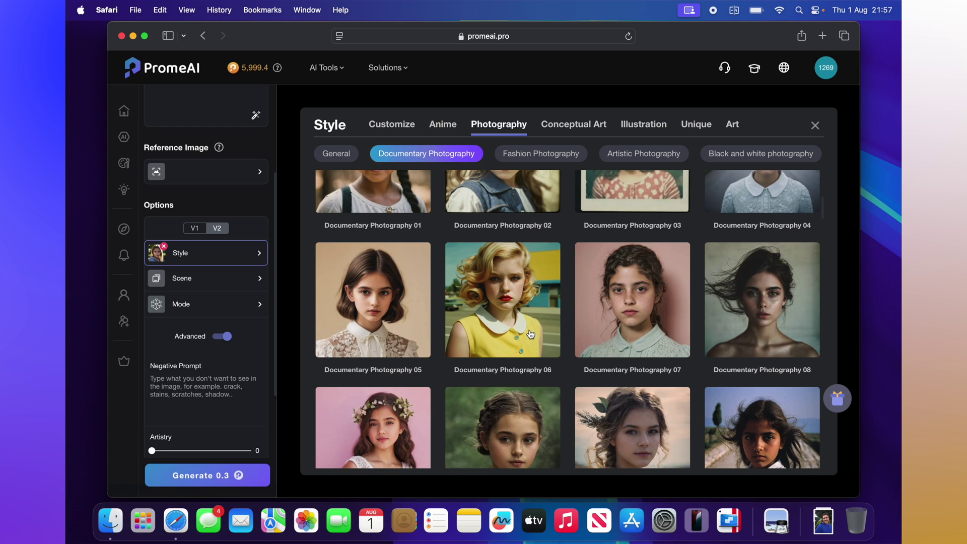
pyautogui.scroll(2, 531, 334)
pyautogui.scroll(6, 530, 334)
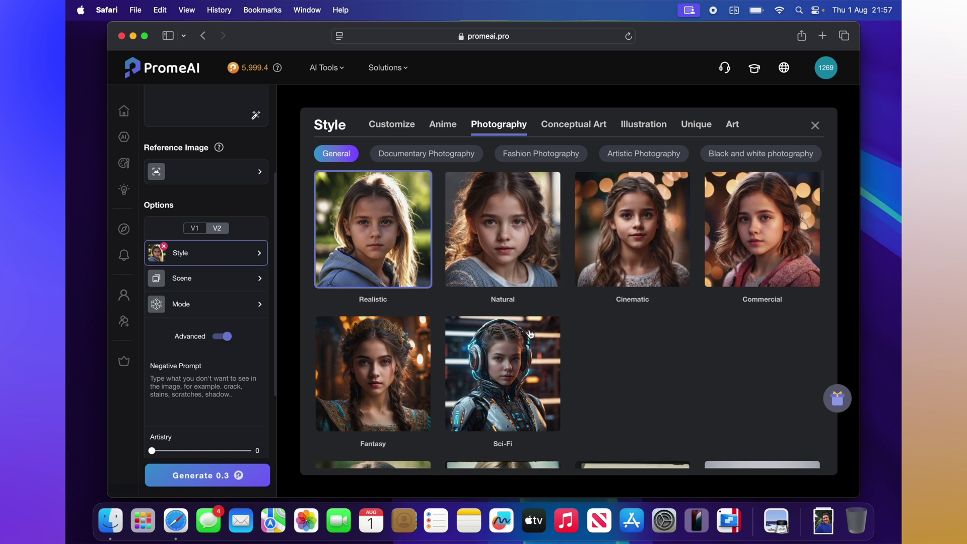
pyautogui.click(649, 235)
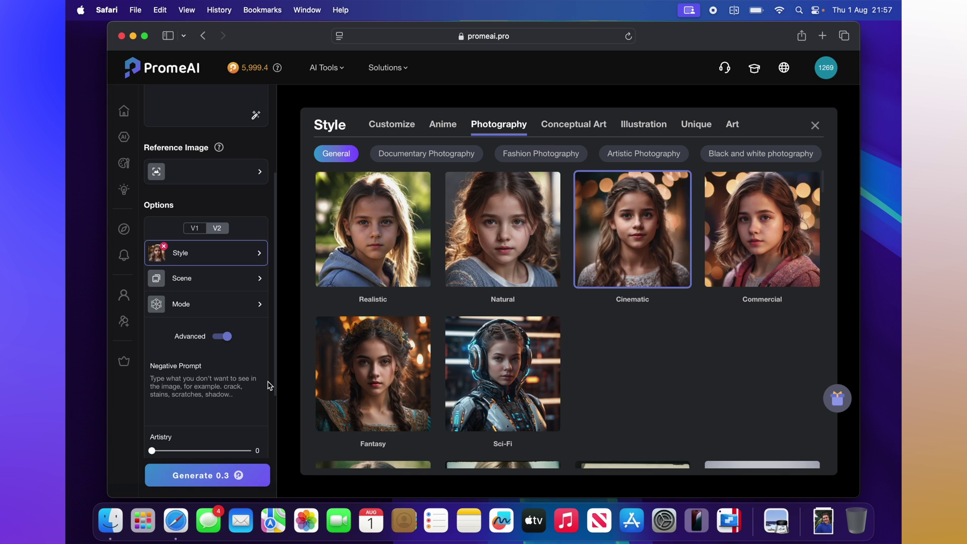
pyautogui.scroll(-3, 267, 386)
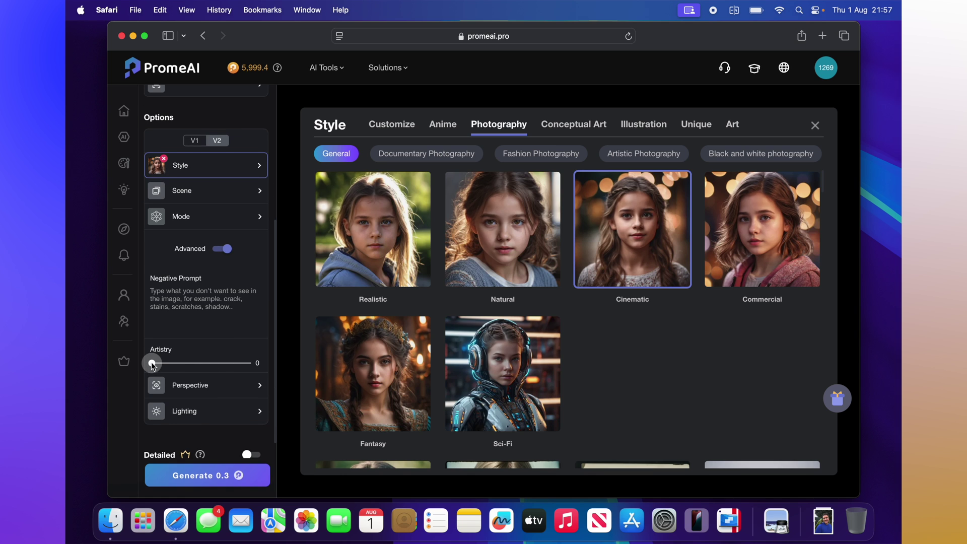
pyautogui.moveTo(152, 365); pyautogui.dragTo(177, 369)
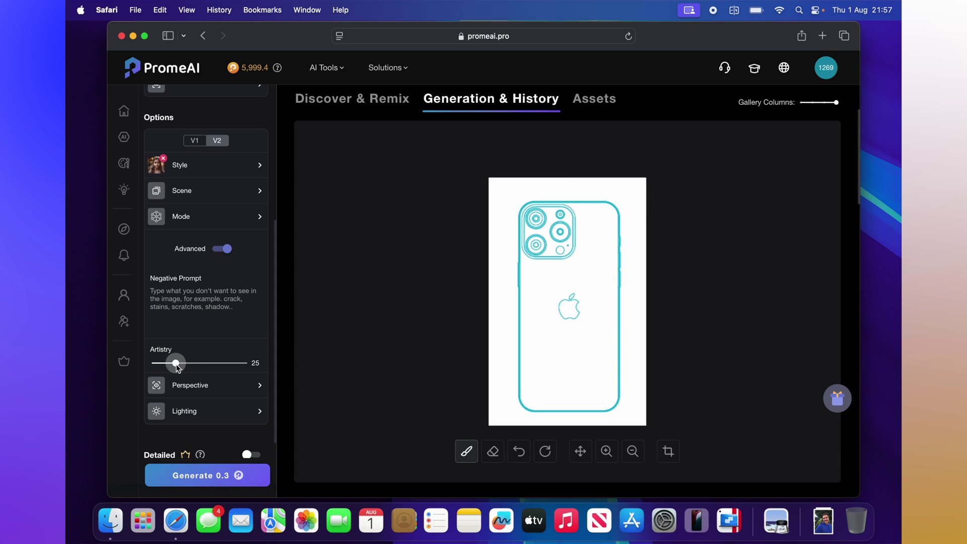
# Generate three dark blue phone renders and view the first one full size
pyautogui.click(201, 478)
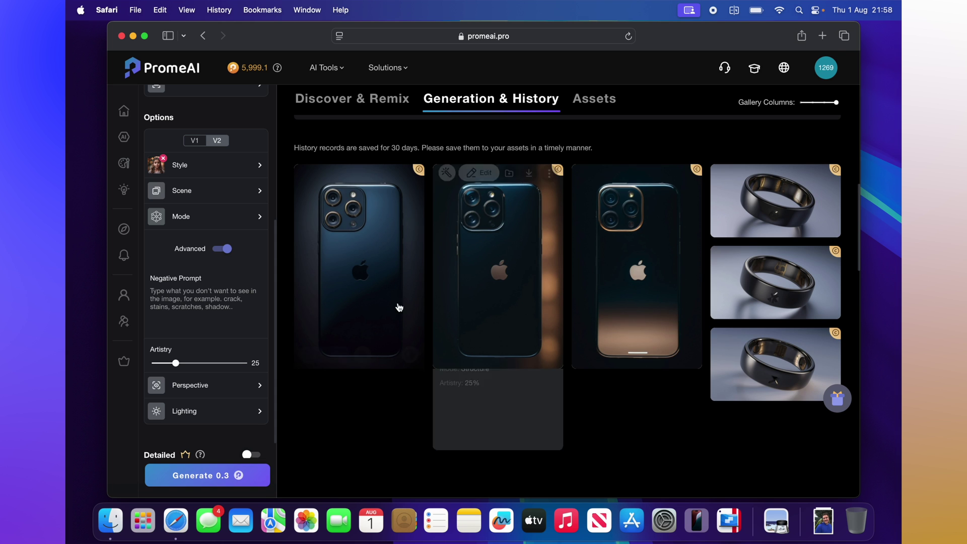
pyautogui.click(385, 284)
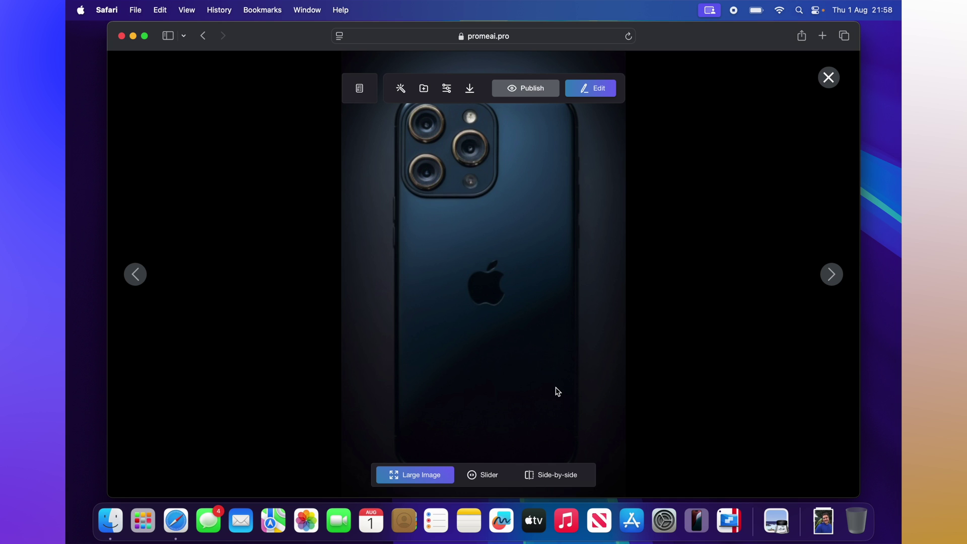
# Send the first blue phone render to the HD Upscaler from the Edit menu
pyautogui.click(598, 92)
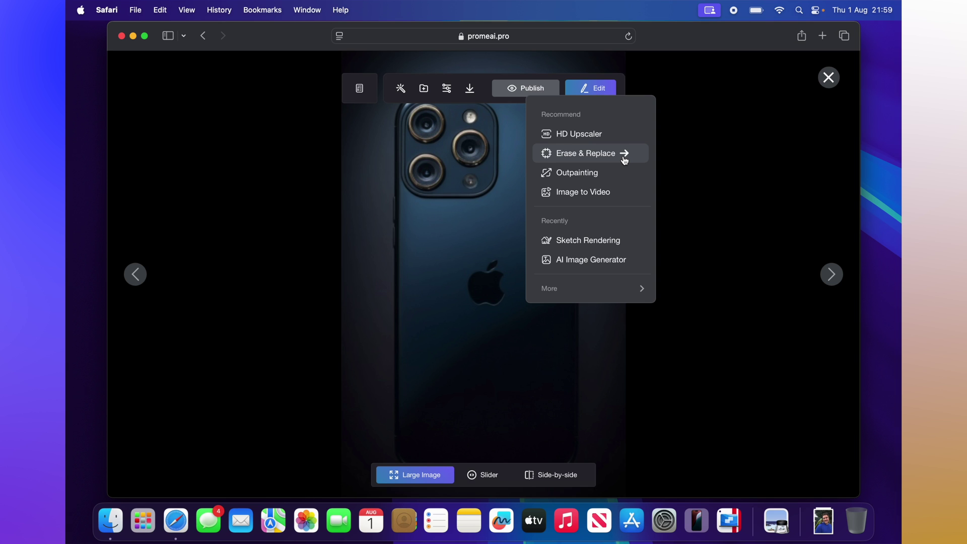
pyautogui.click(580, 134)
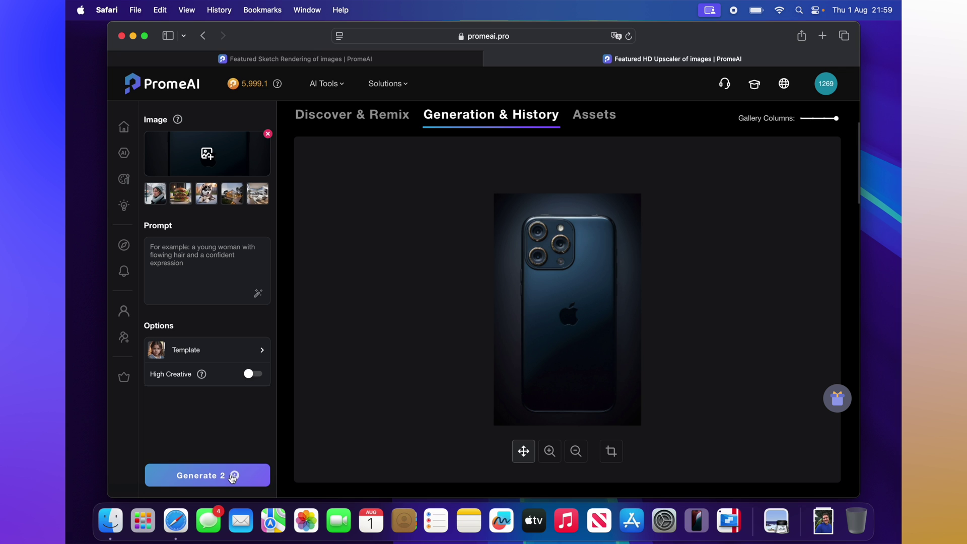
# Upscale the phone to HD, compare it with the original render, and open its Edit tools
pyautogui.click(211, 473)
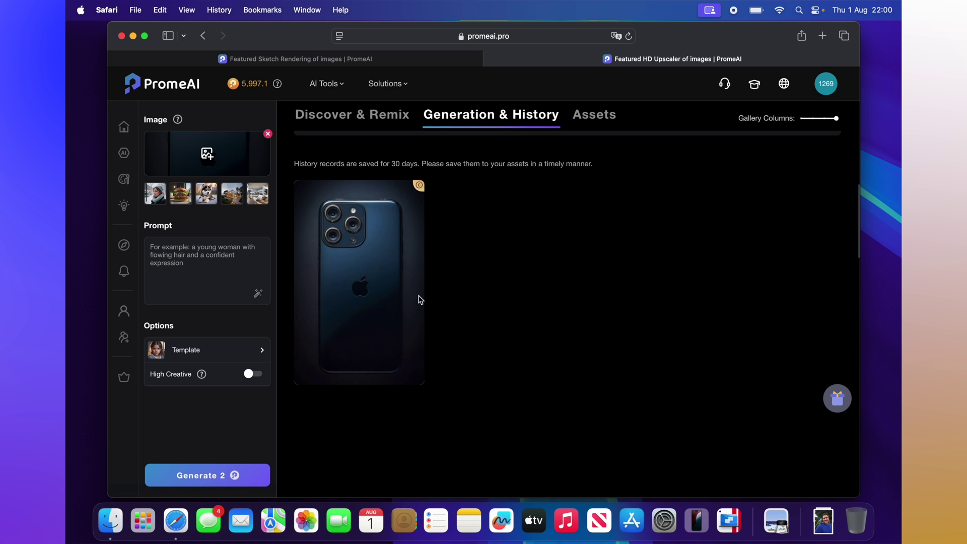
pyautogui.click(365, 272)
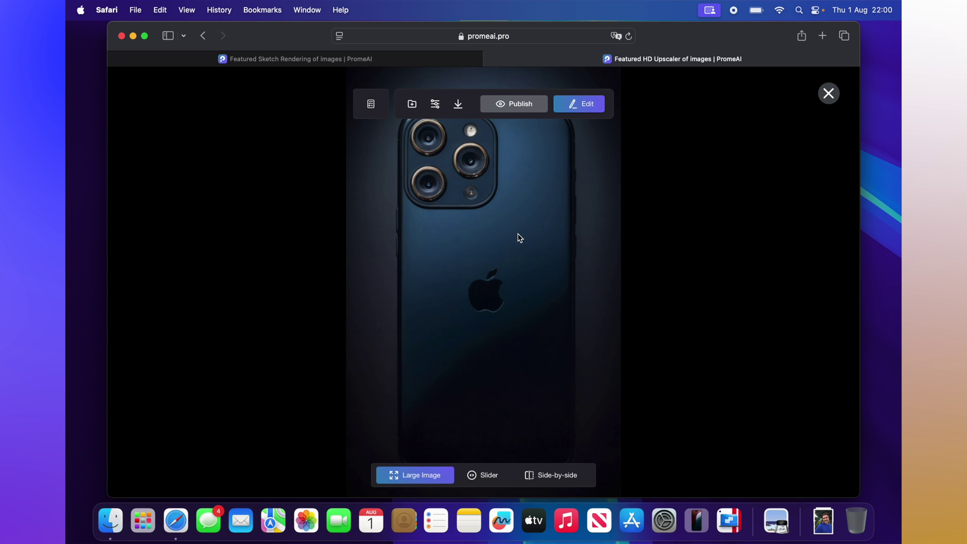
pyautogui.click(350, 62)
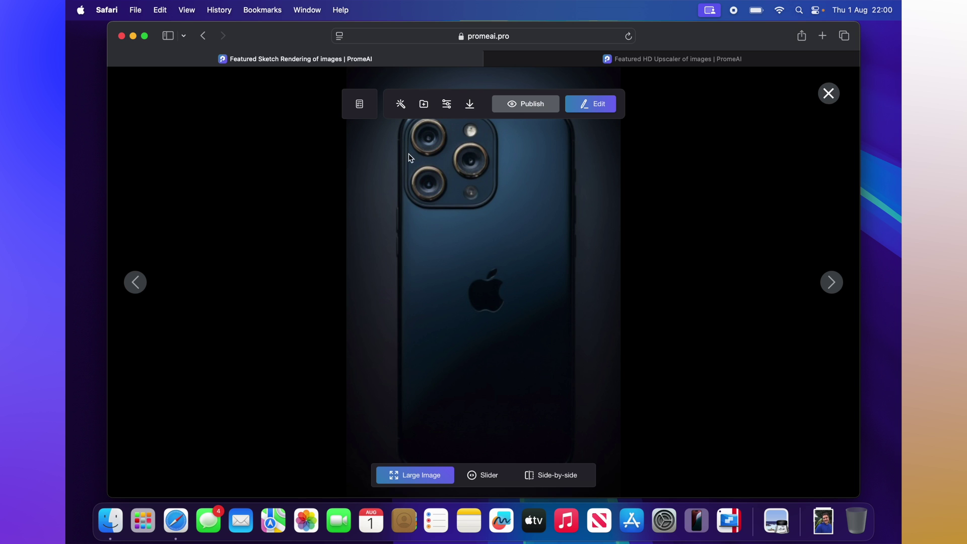
pyautogui.click(548, 65)
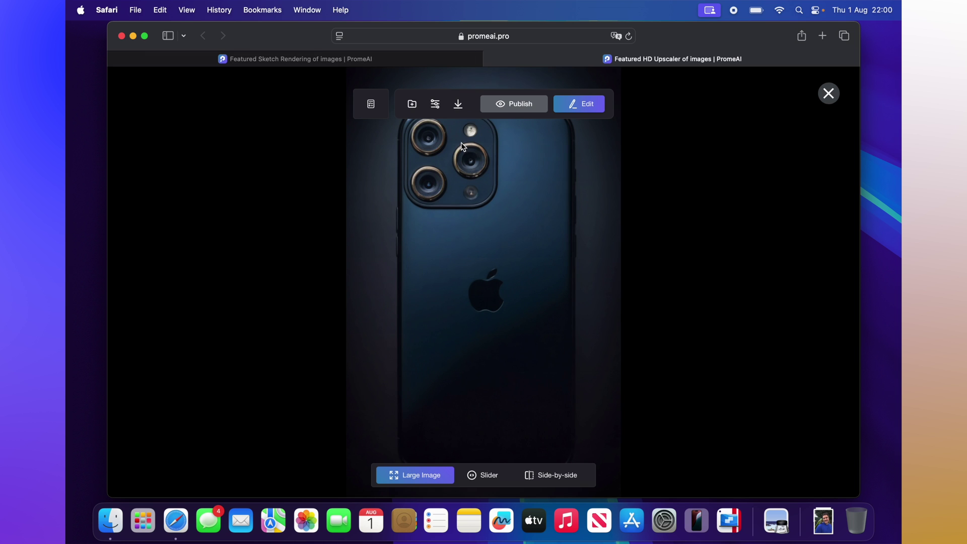
pyautogui.click(418, 59)
pyautogui.click(553, 67)
pyautogui.click(428, 65)
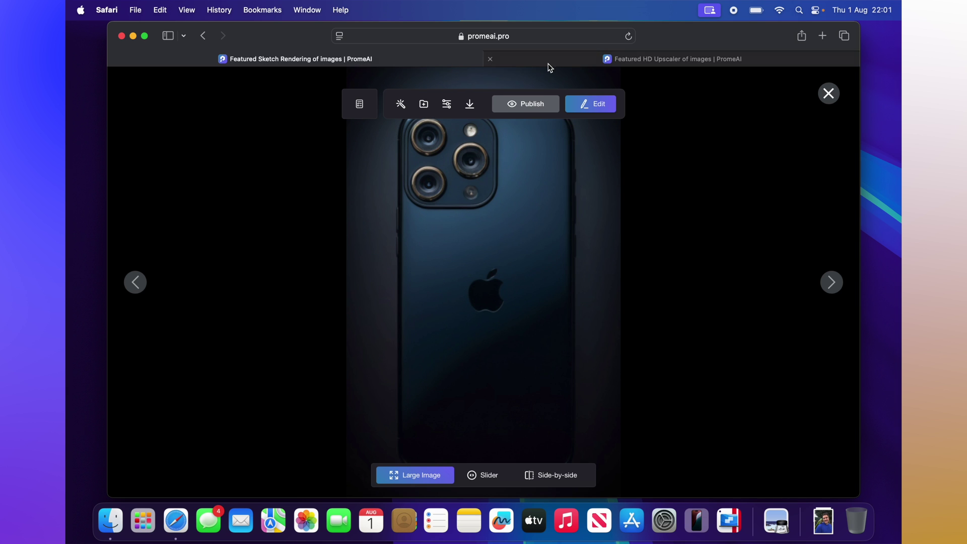
pyautogui.click(550, 67)
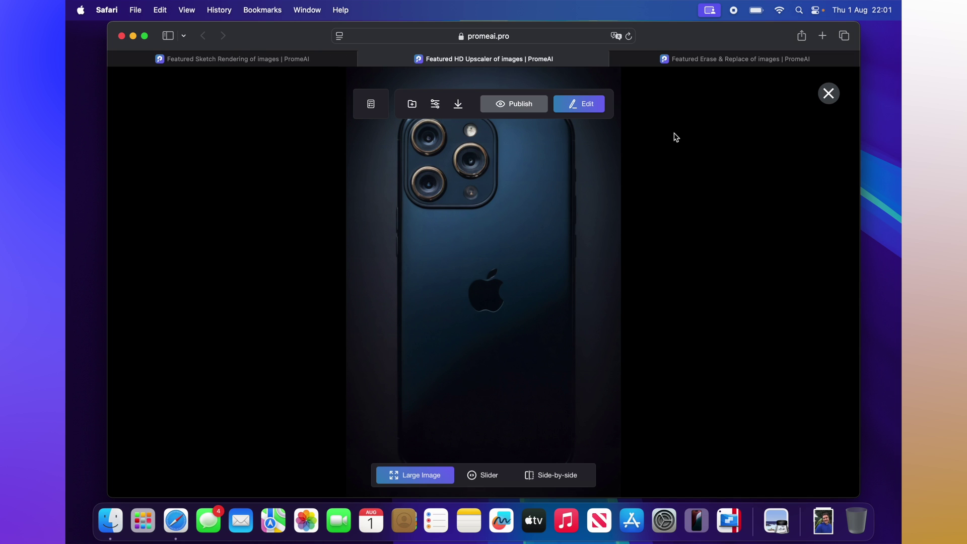
pyautogui.click(586, 106)
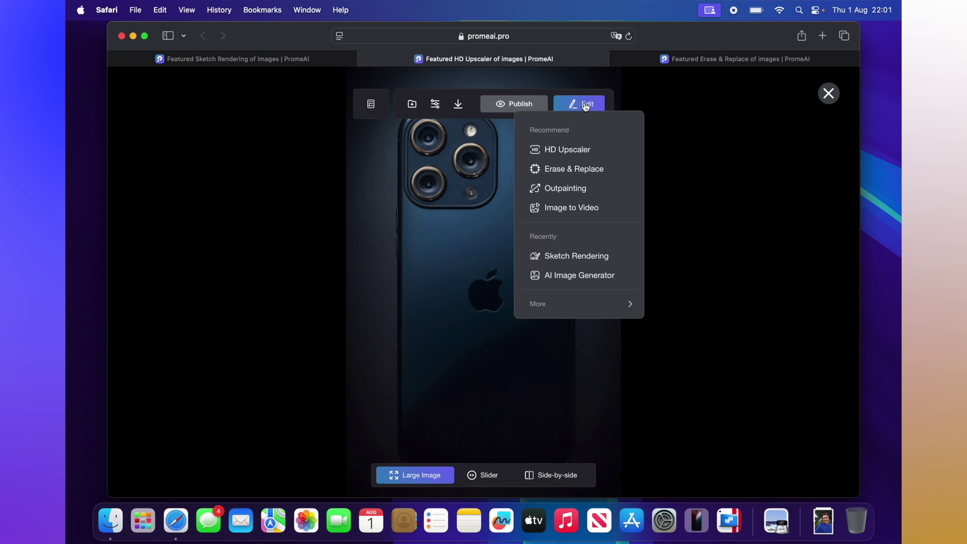
# Load the upscaled phone into Erase & Replace, close the duplicate tab, and select Recolor mode
pyautogui.click(605, 169)
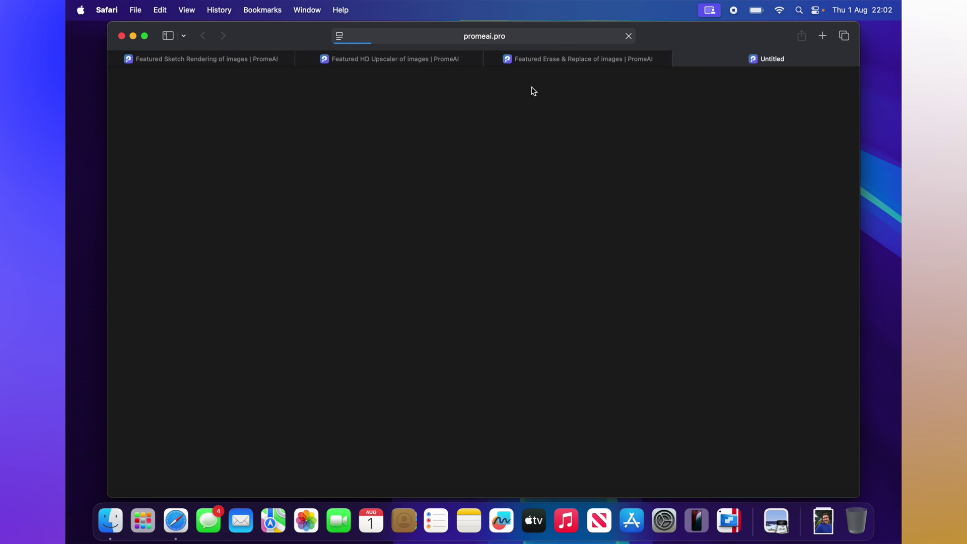
pyautogui.click(491, 59)
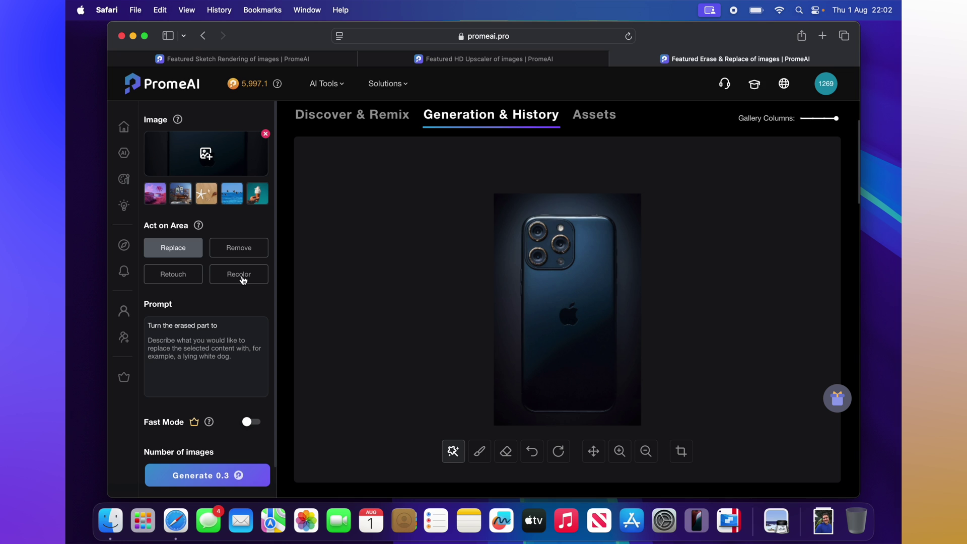
pyautogui.click(243, 280)
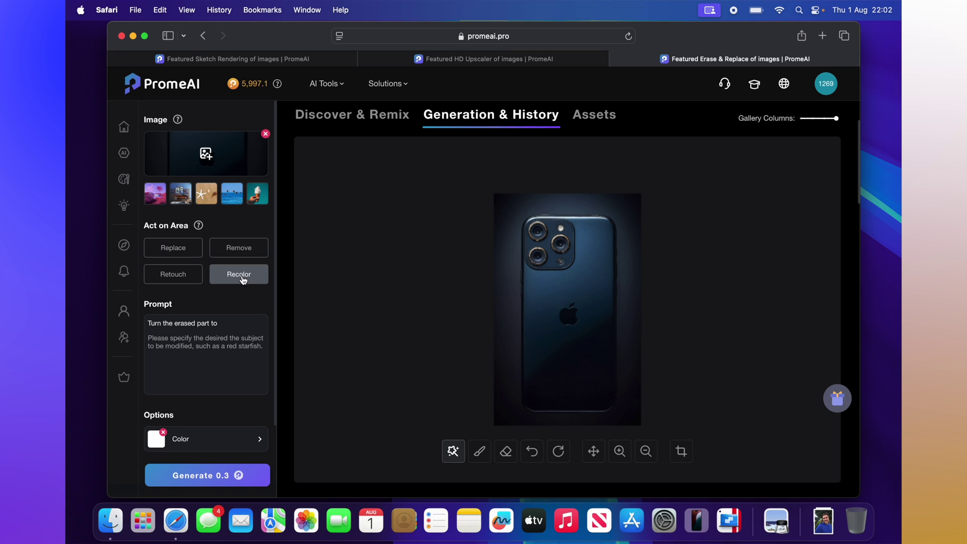
# Mask the whole phone body and generate recolours in dark red B22222
pyautogui.click(593, 303)
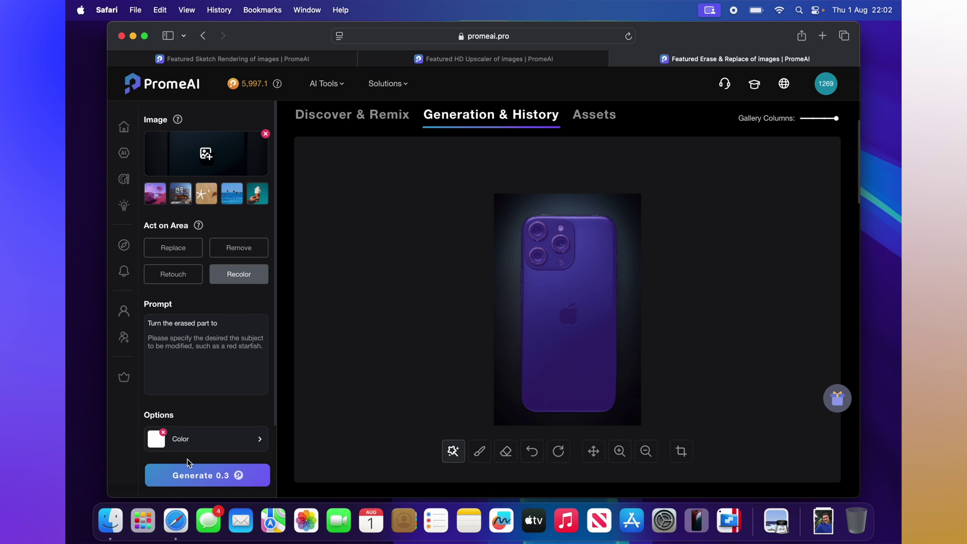
pyautogui.click(212, 442)
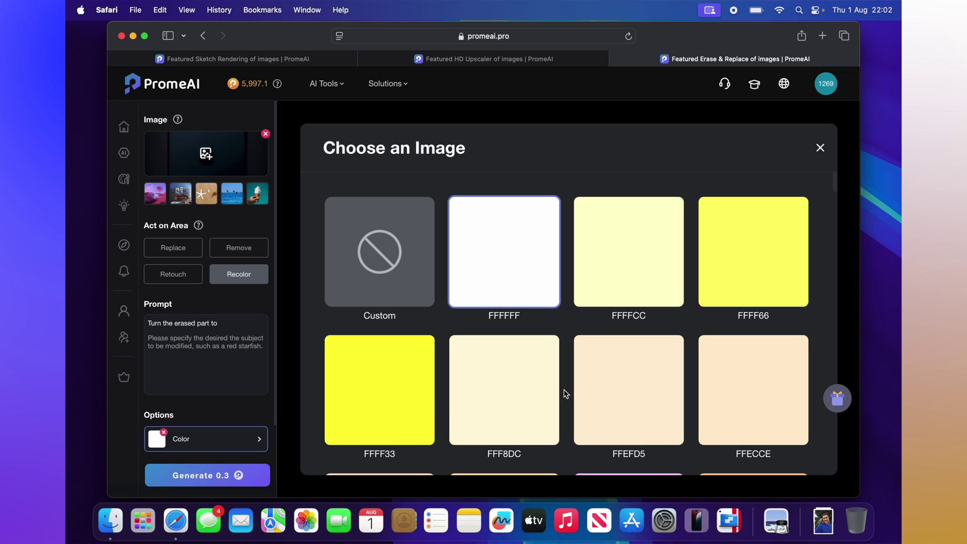
pyautogui.scroll(-10, 565, 393)
pyautogui.scroll(-10, 565, 394)
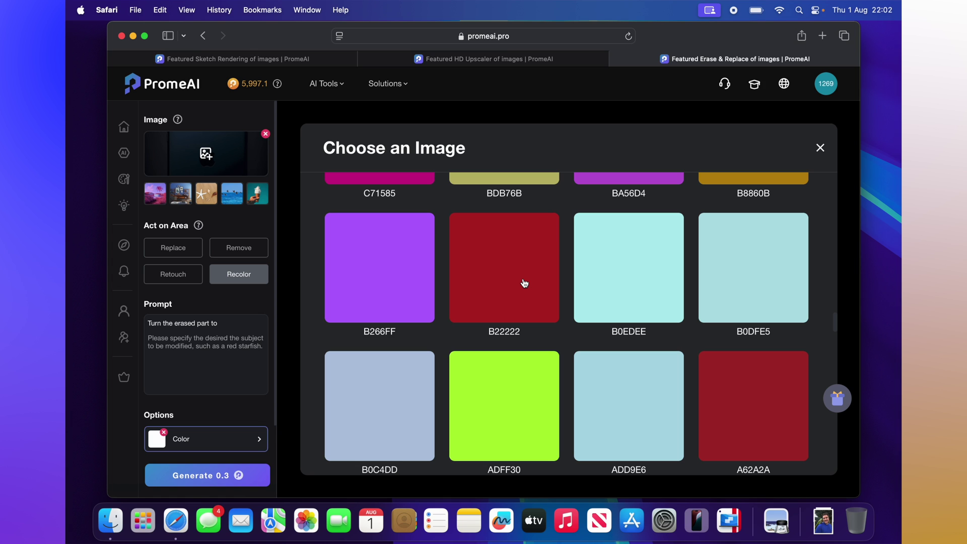
pyautogui.click(524, 283)
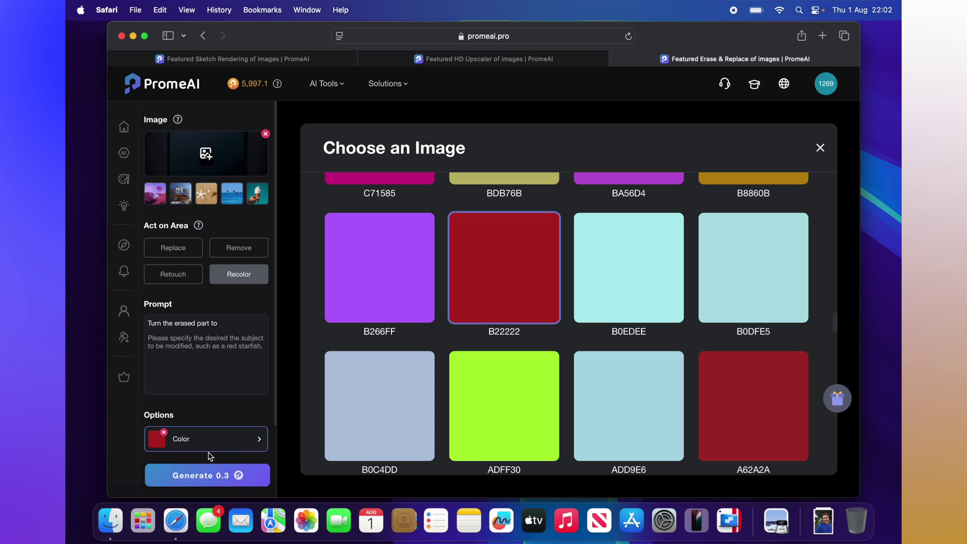
pyautogui.click(202, 476)
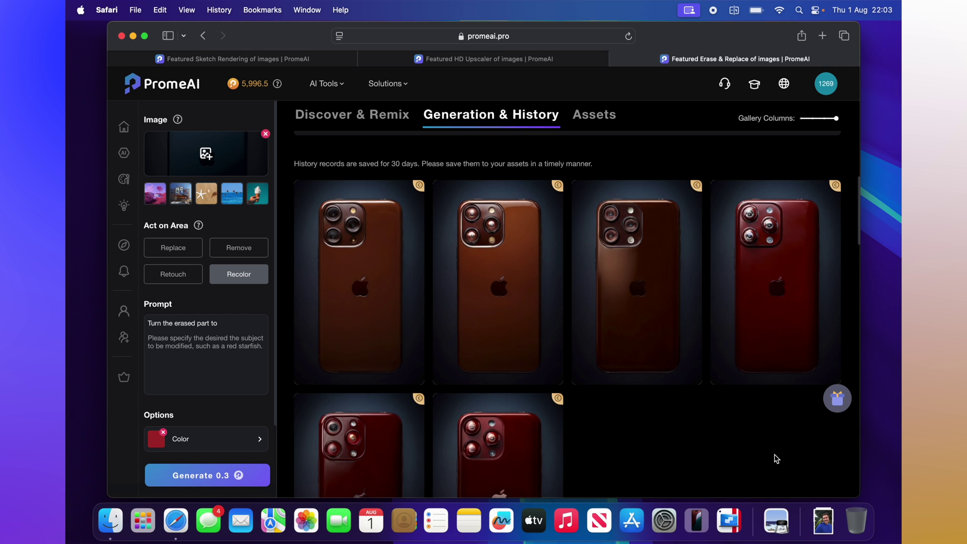
# Scroll through Generation & History to review the brown-to-deep-red recolour results
pyautogui.scroll(-2, 776, 459)
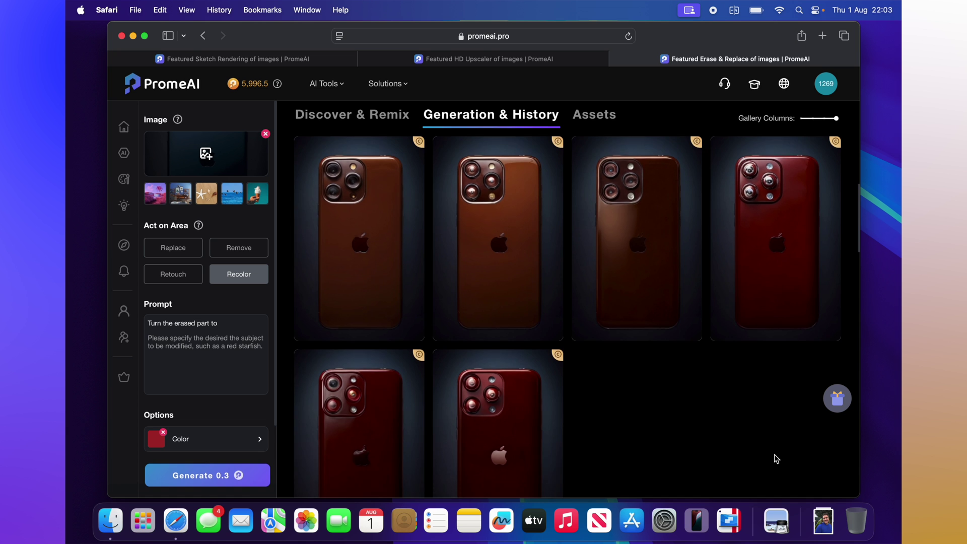
pyautogui.moveTo(787, 278)
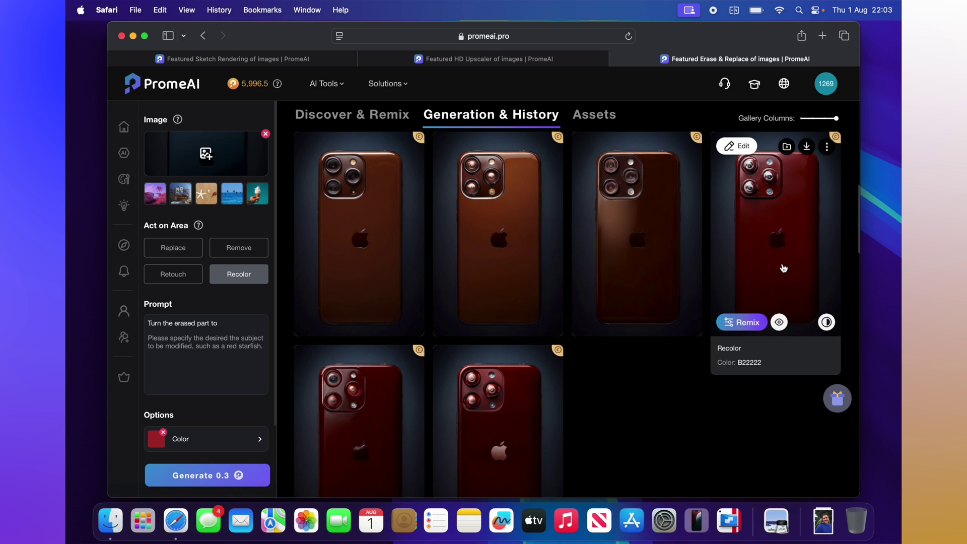
pyautogui.moveTo(518, 231)
pyautogui.scroll(-5, 519, 230)
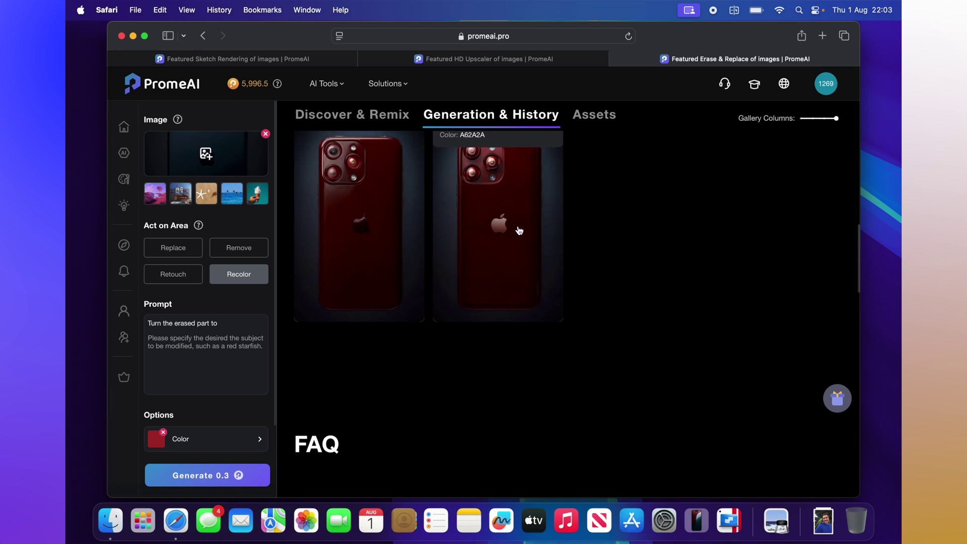
pyautogui.scroll(2, 558, 250)
pyautogui.scroll(4, 671, 317)
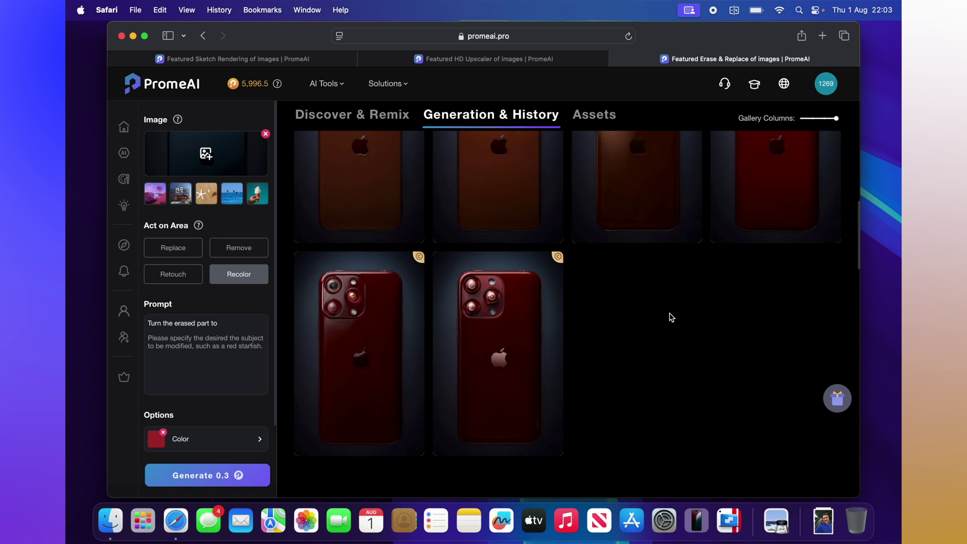
pyautogui.scroll(-2, 671, 317)
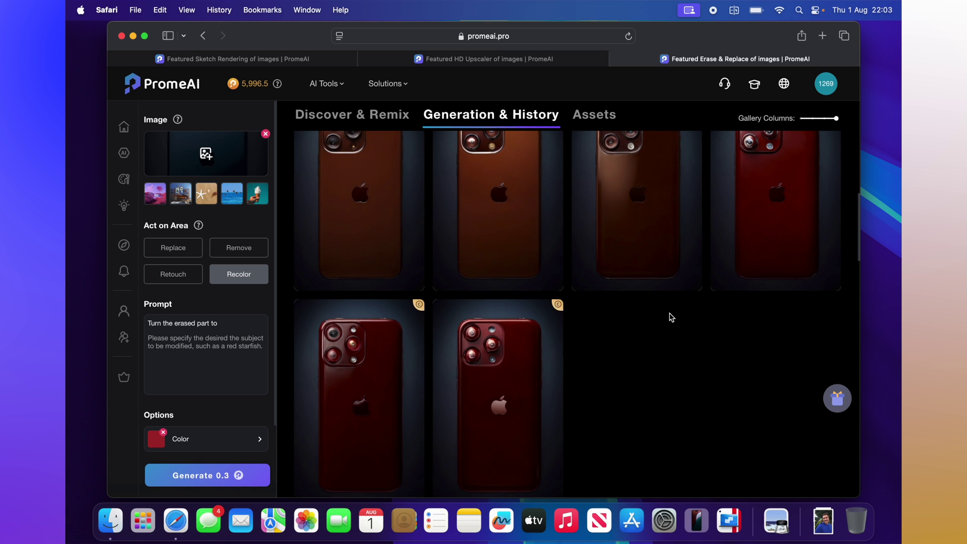
pyautogui.scroll(-3, 671, 317)
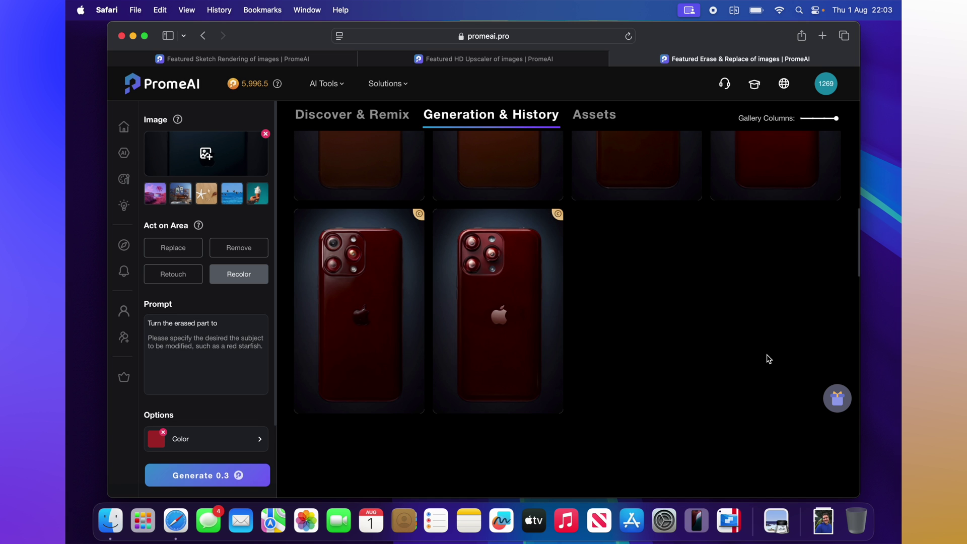
pyautogui.scroll(5, 769, 359)
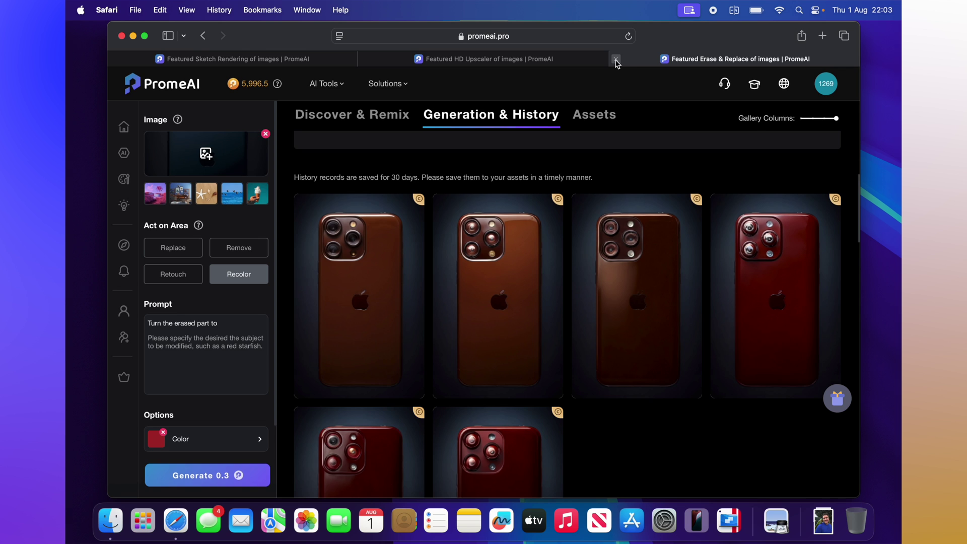
# Close the recolour tab and reopen the upscaled blue phone in Erase & Replace
pyautogui.click(616, 59)
pyautogui.click(724, 205)
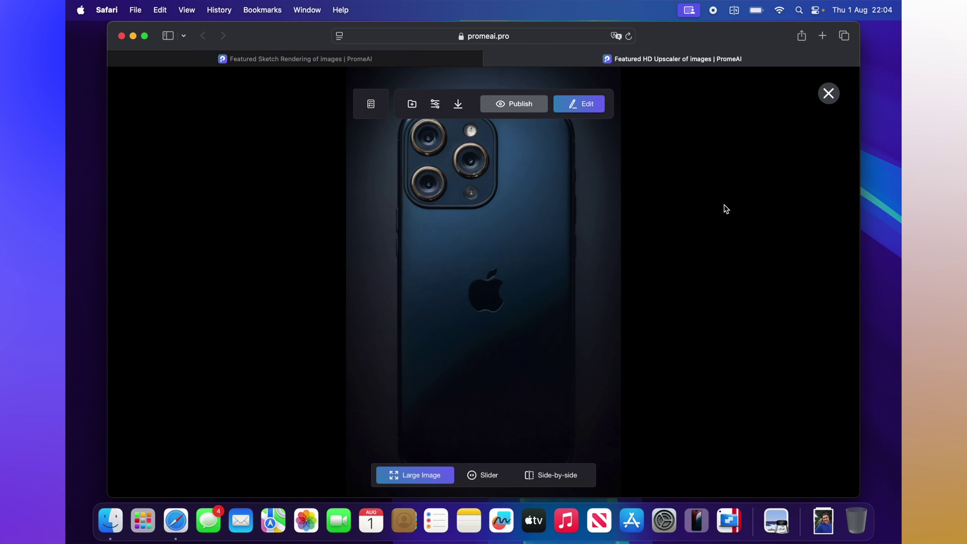
pyautogui.moveTo(589, 110)
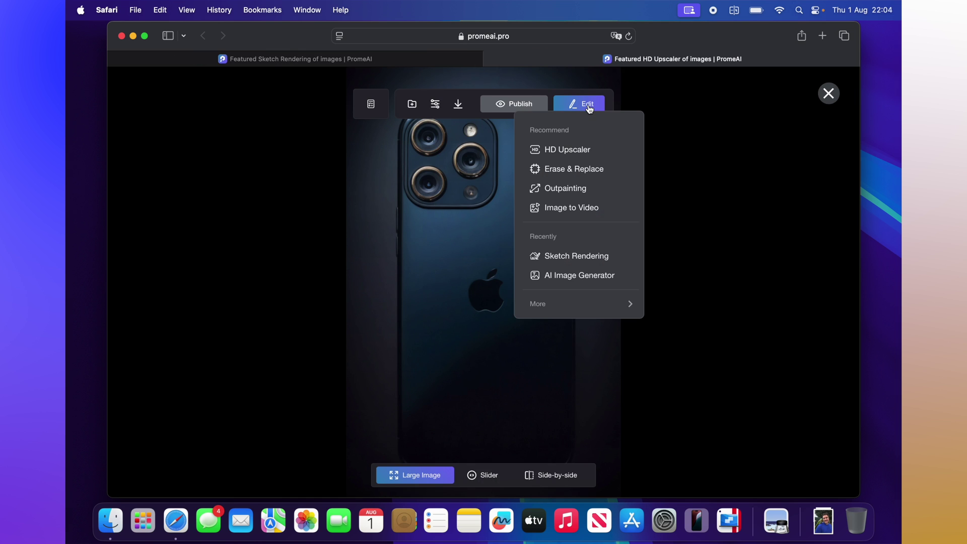
pyautogui.click(586, 174)
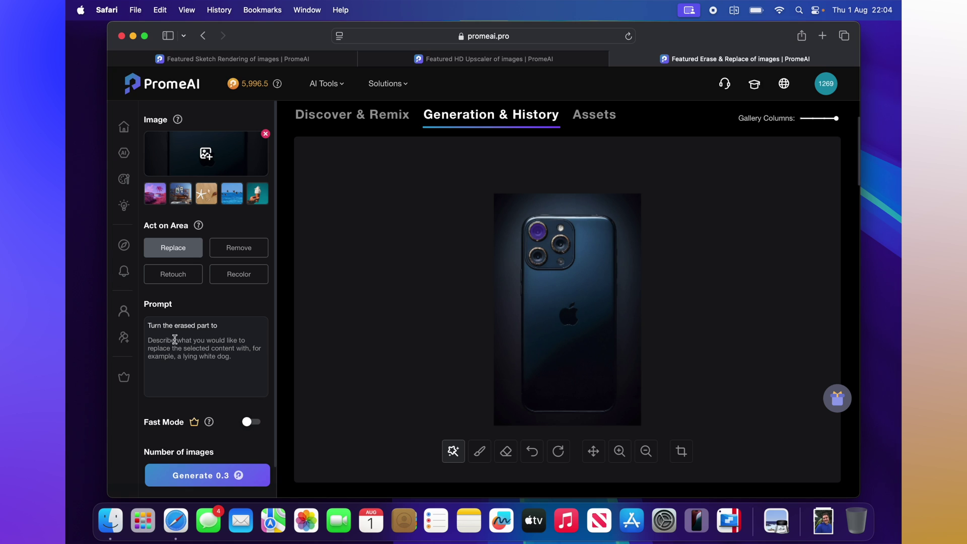
# Generate lens replacements from the prompt 'Square camera lens' and view the second blue result full-size
pyautogui.write('So')
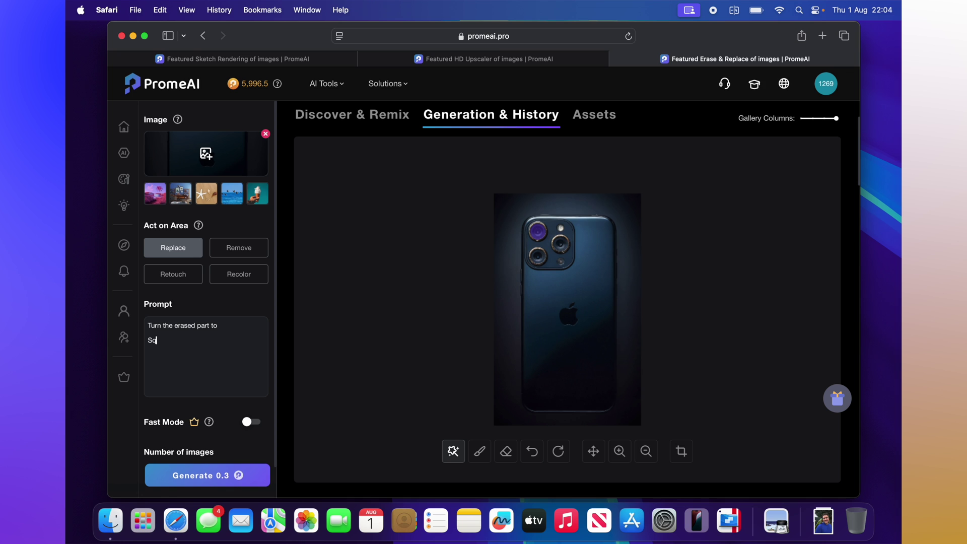
pyautogui.write('uare cameras')
pyautogui.click(220, 480)
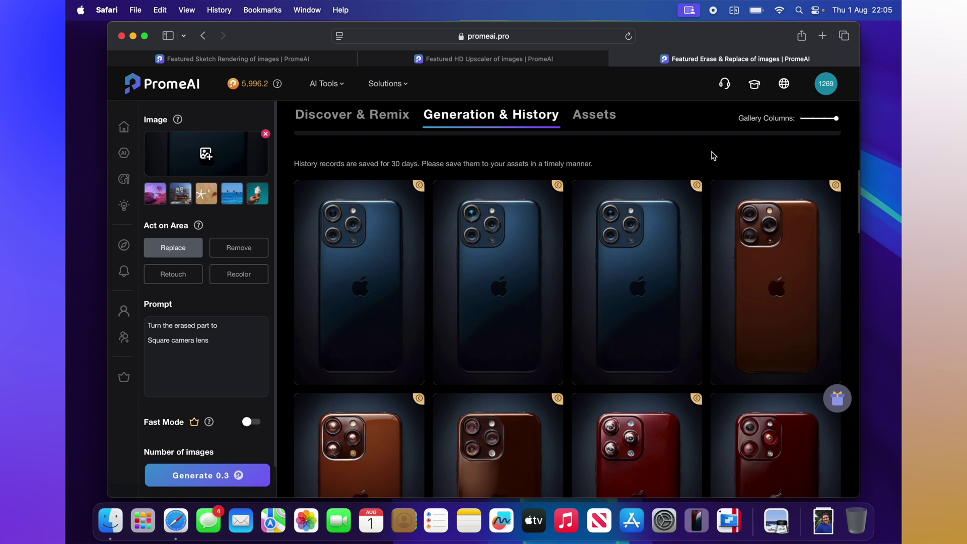
pyautogui.click(509, 250)
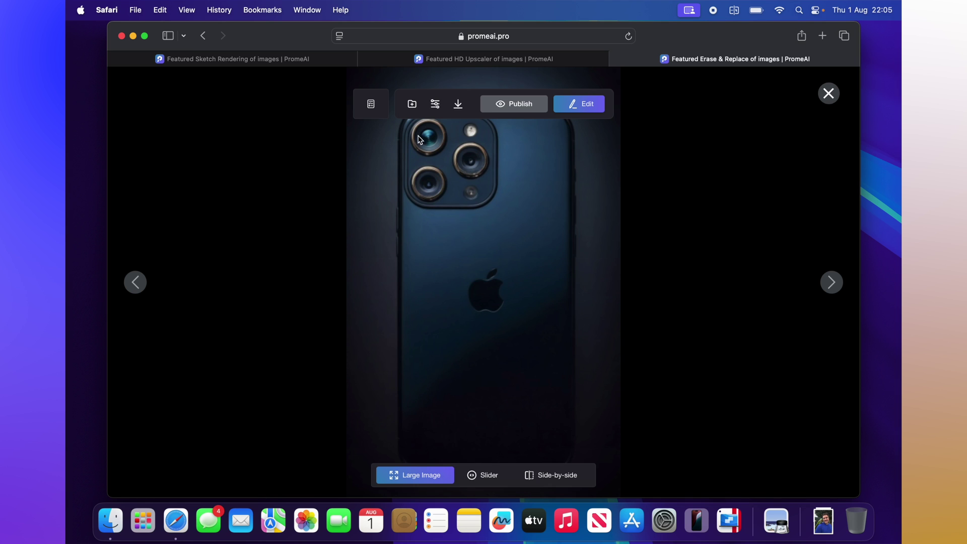